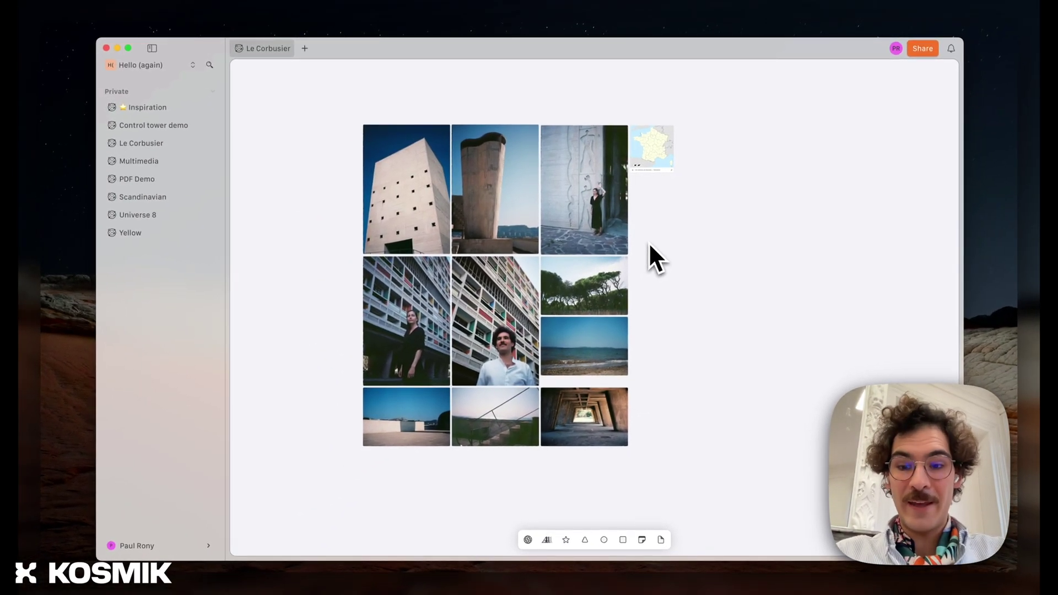
Step: Hide and reshow the spaces list, then check the team list without switching teams
scroll(650, 243, "down", 3)
scroll(650, 243, "up", 5)
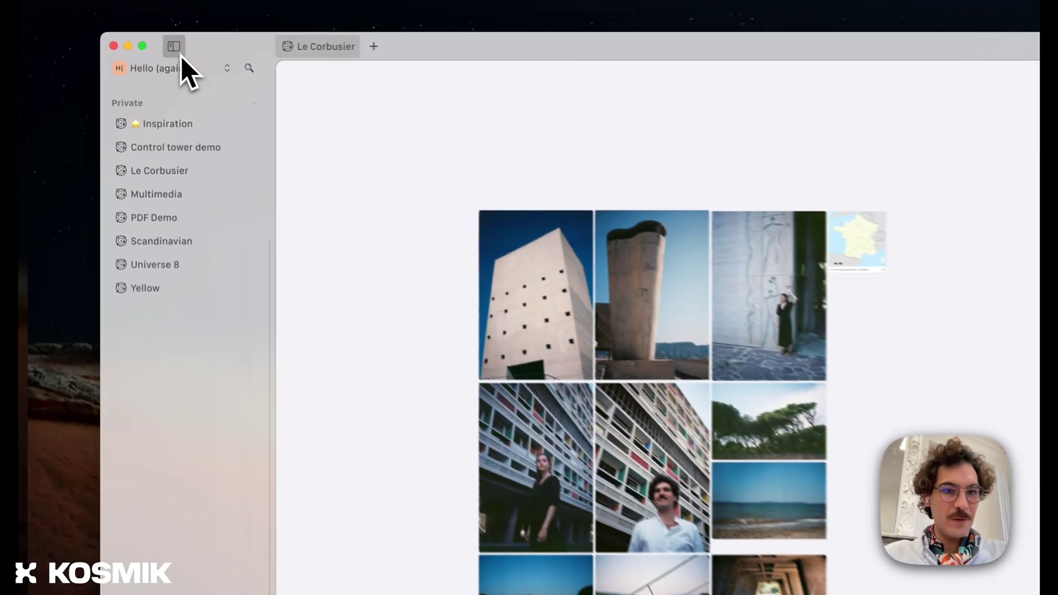
left_click(153, 49)
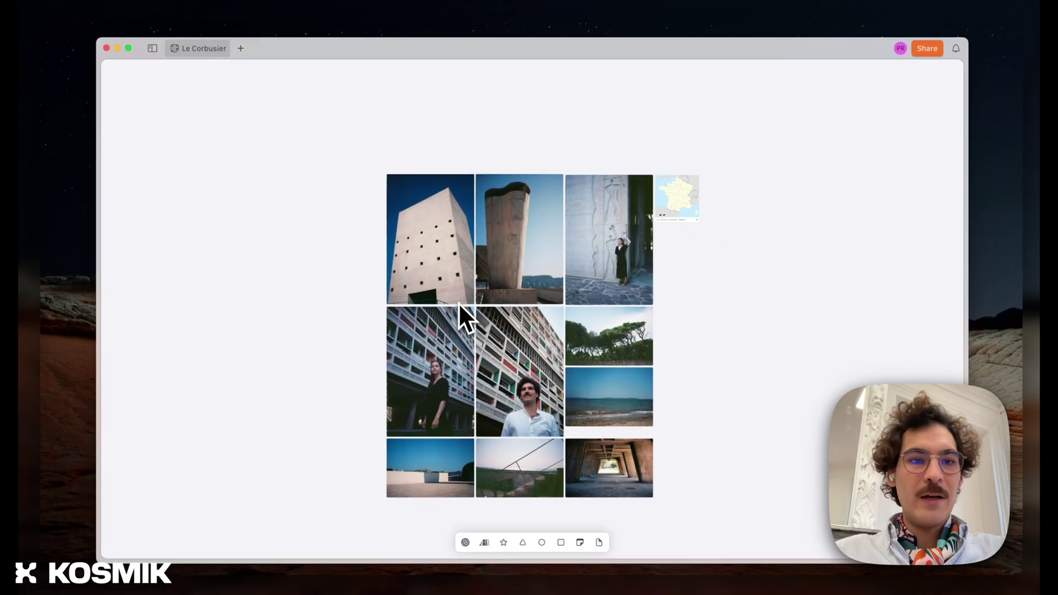
scroll(606, 400, "right", 2)
scroll(458, 302, "left", 2)
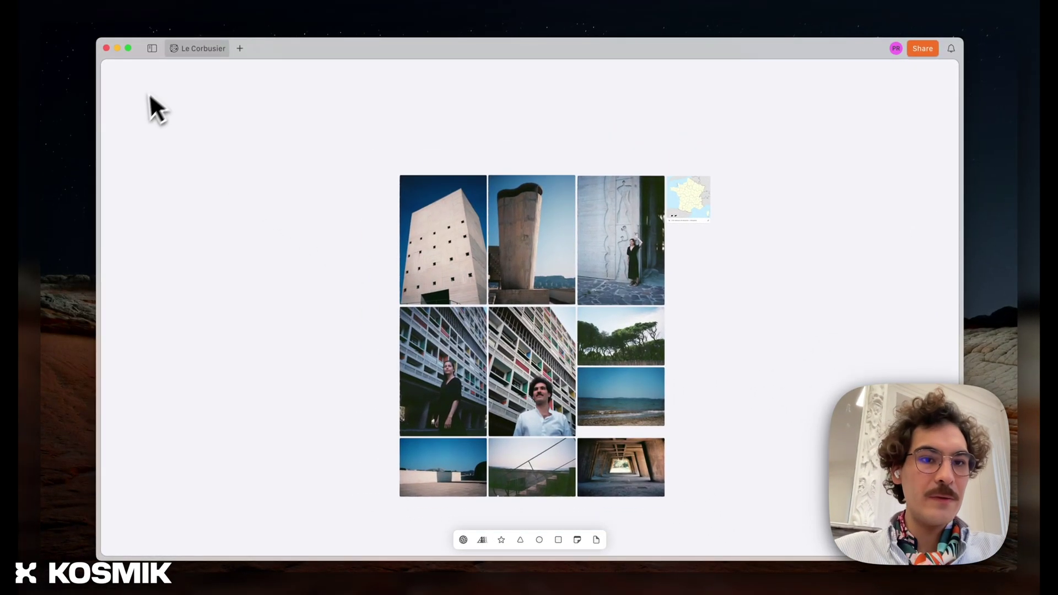
left_click(152, 48)
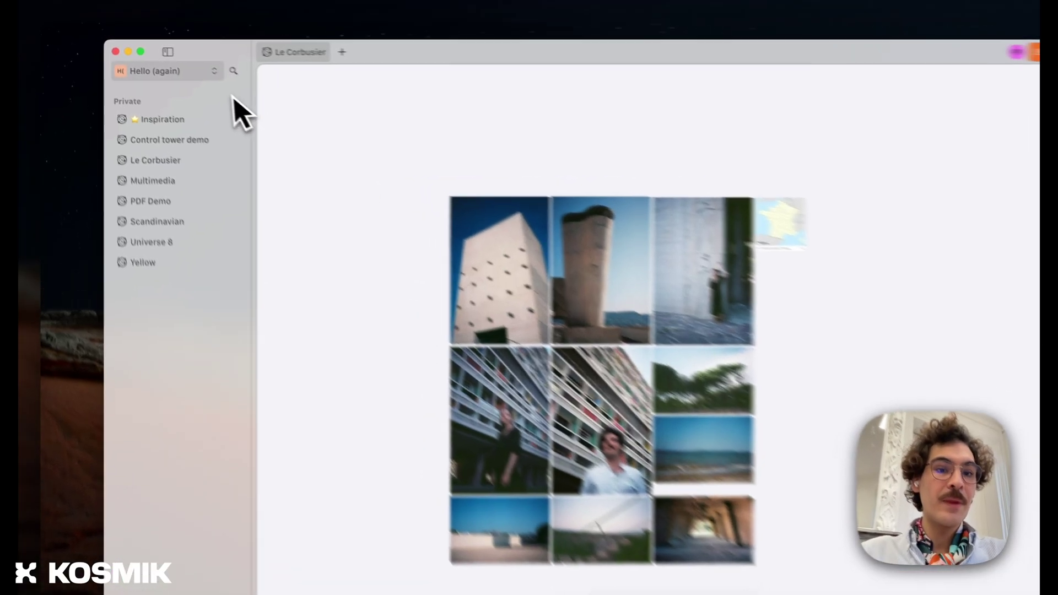
left_click(193, 71)
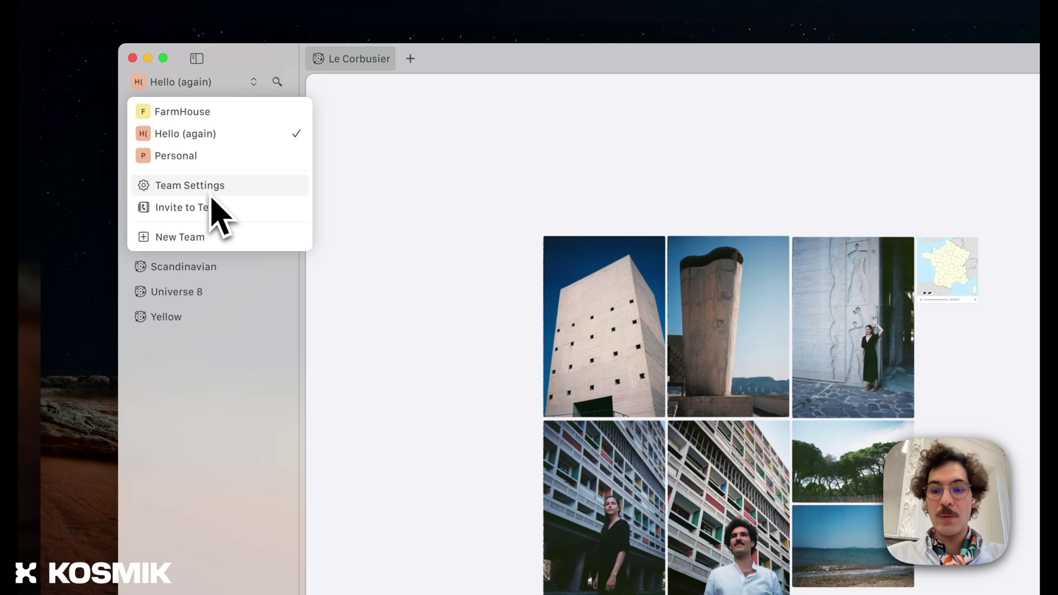
left_click(444, 187)
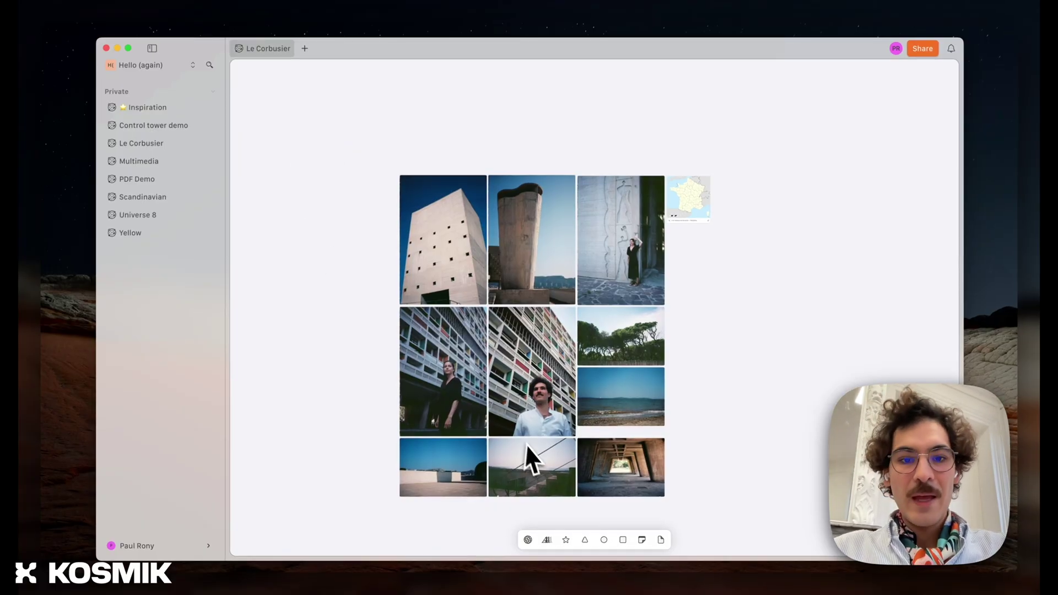
scroll(748, 358, "down", 1)
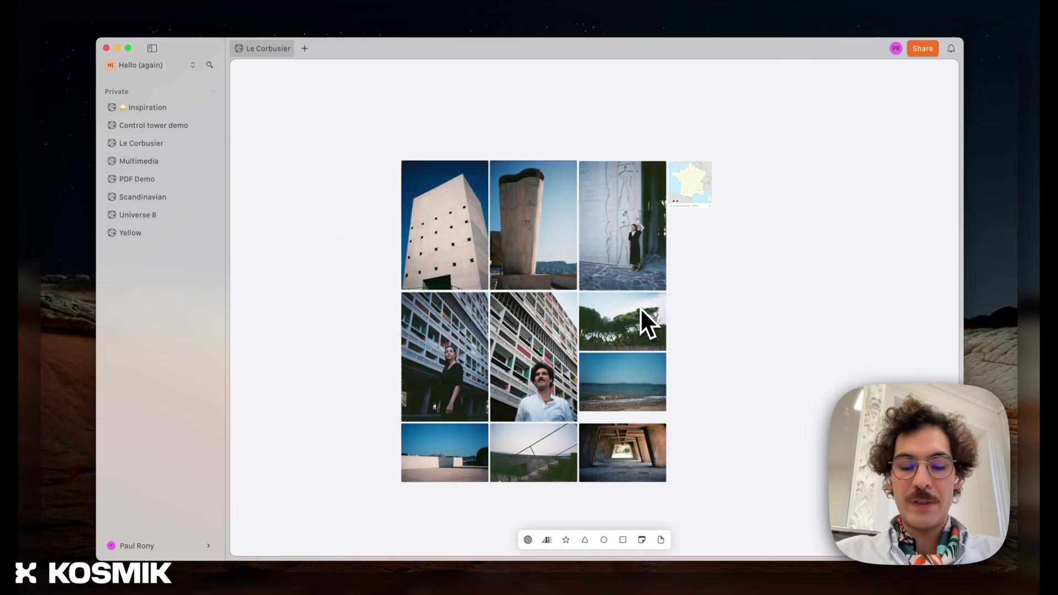
Step: Search for 'le corbusier' with the scope limited to the Hello (again) team
key("super+k")
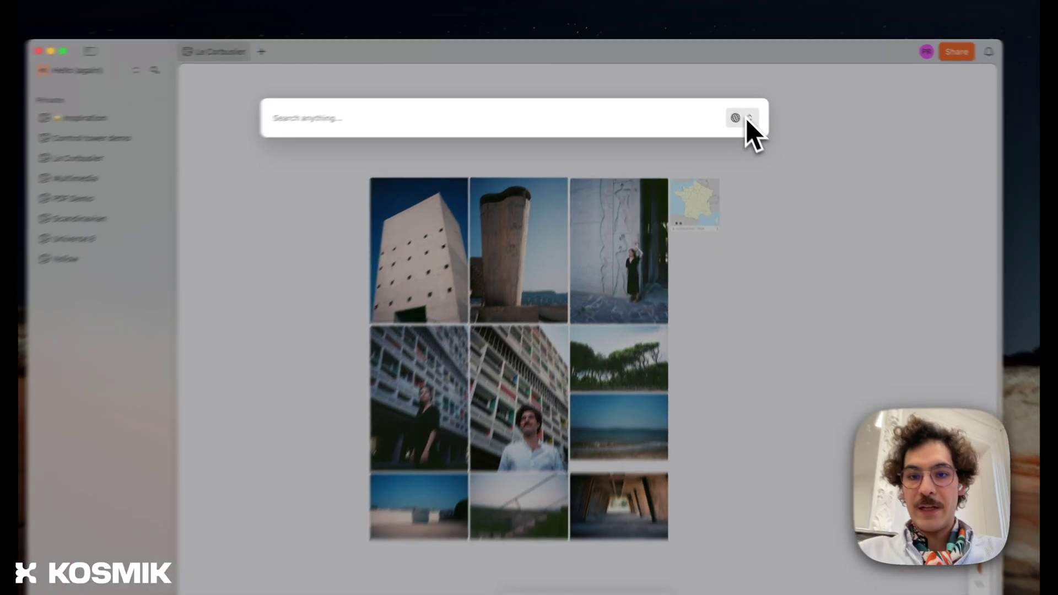
left_click(738, 108)
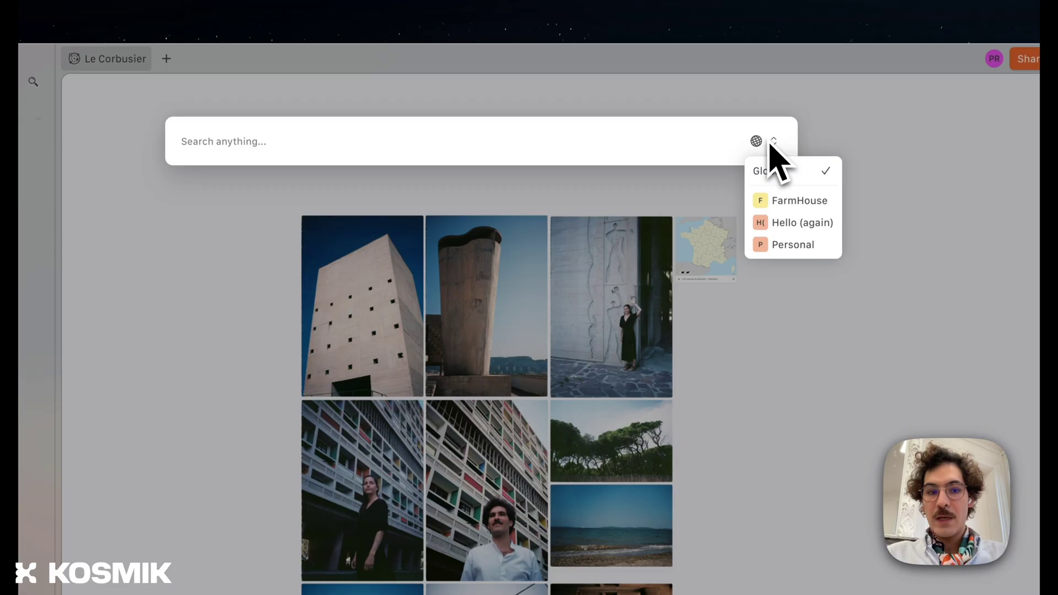
left_click(779, 222)
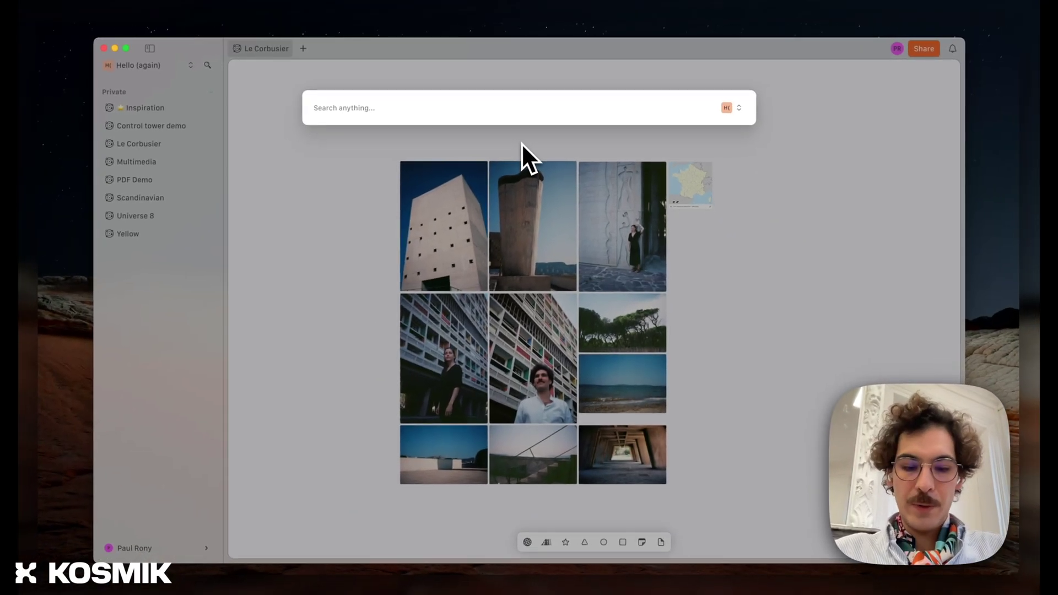
type("le corbusier")
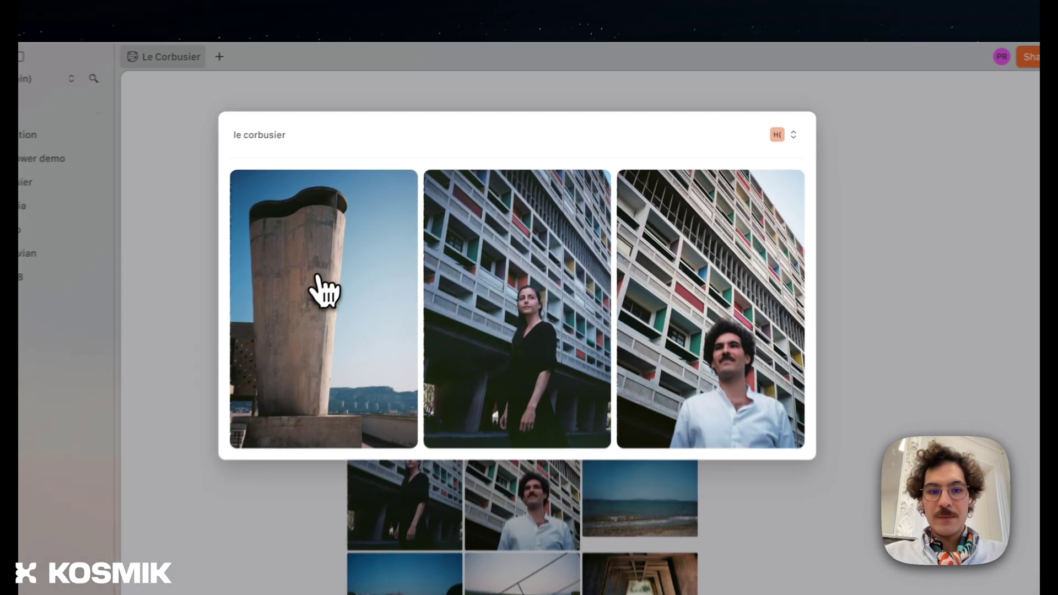
Step: Jump to the concrete tower photo and review its generated Marseille description and tags
left_click(371, 226)
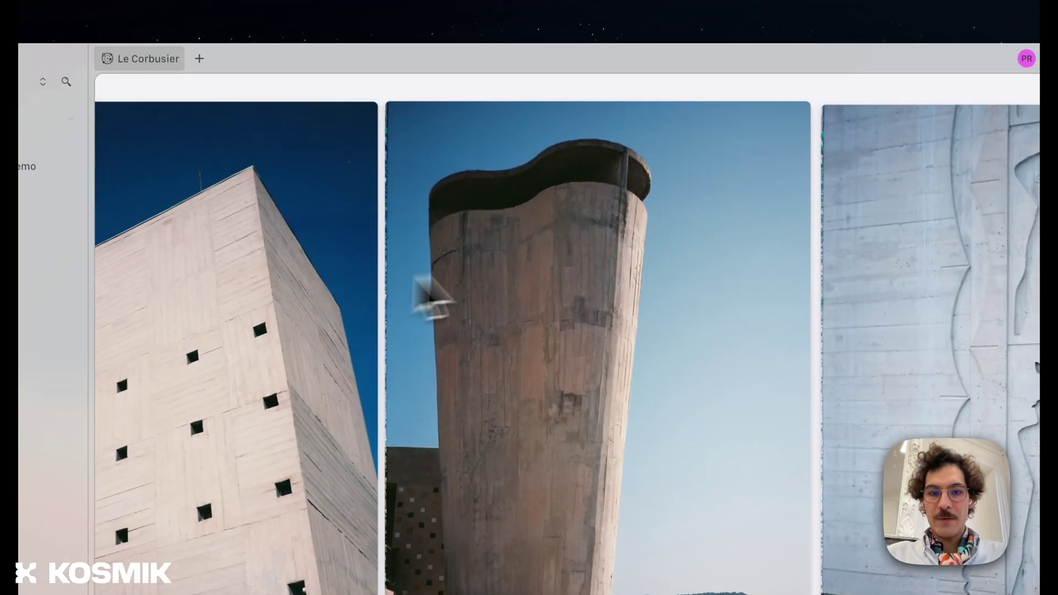
left_click(568, 267)
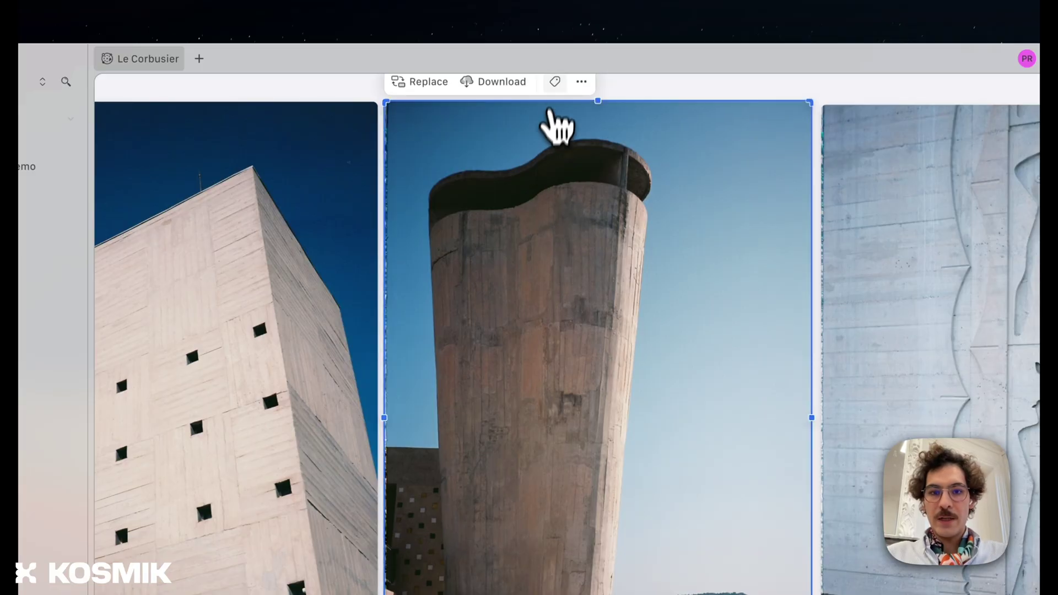
left_click(555, 82)
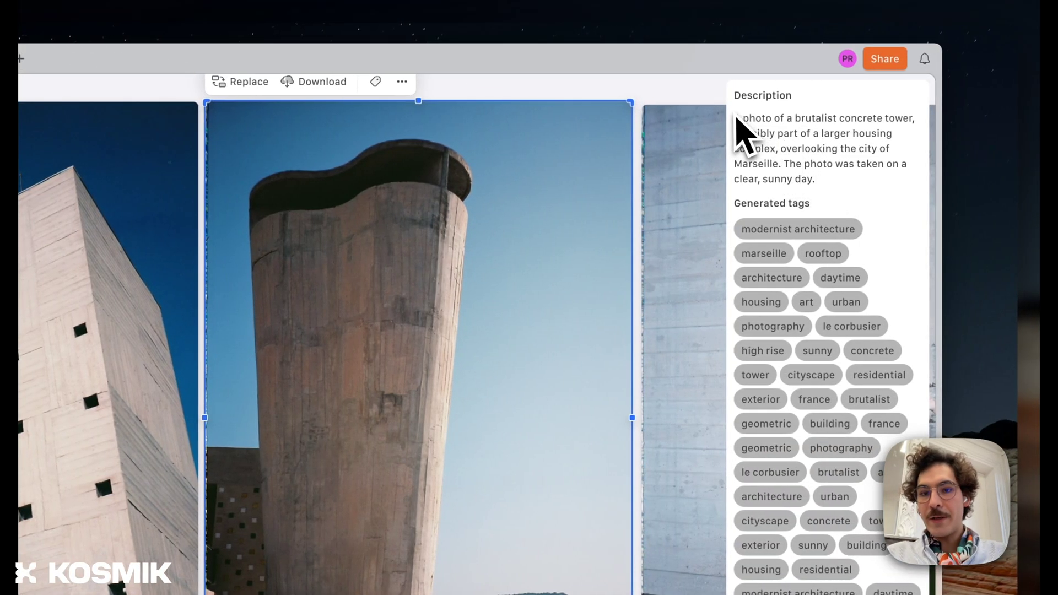
left_click_drag(733, 118, 833, 192)
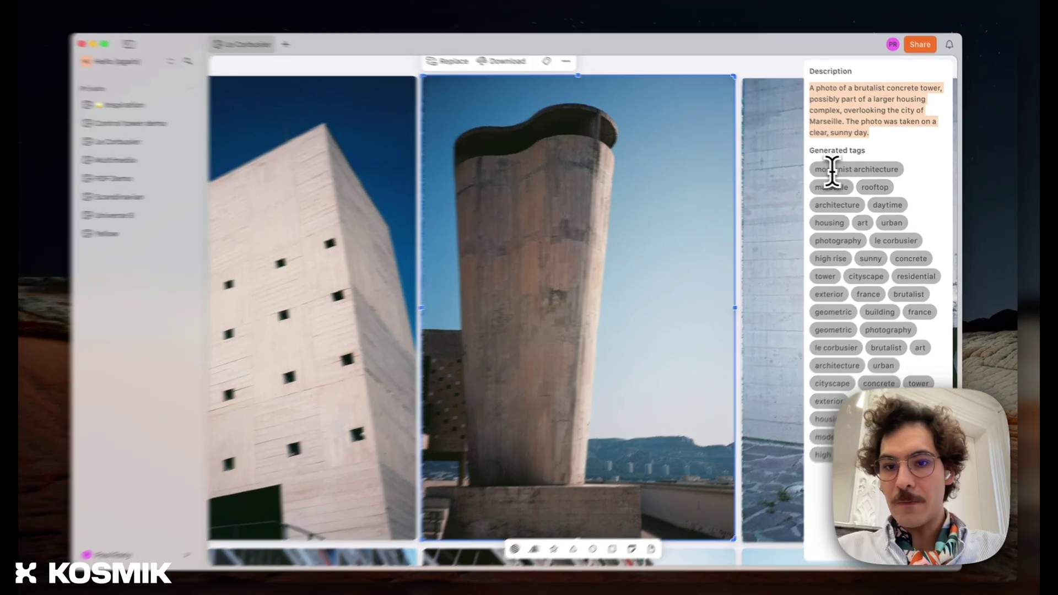
left_click(835, 170)
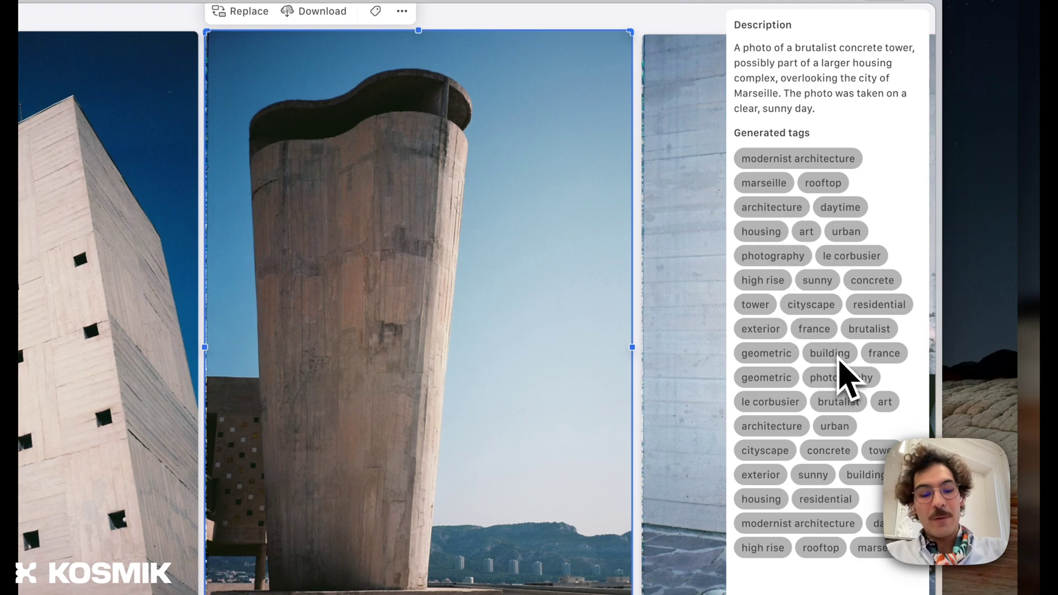
scroll(586, 419, "down", 5)
Step: Deselect the tower photo, search 'blue' and preview the sea photo result
left_click(548, 161)
scroll(543, 160, "down", 3)
key("super+k")
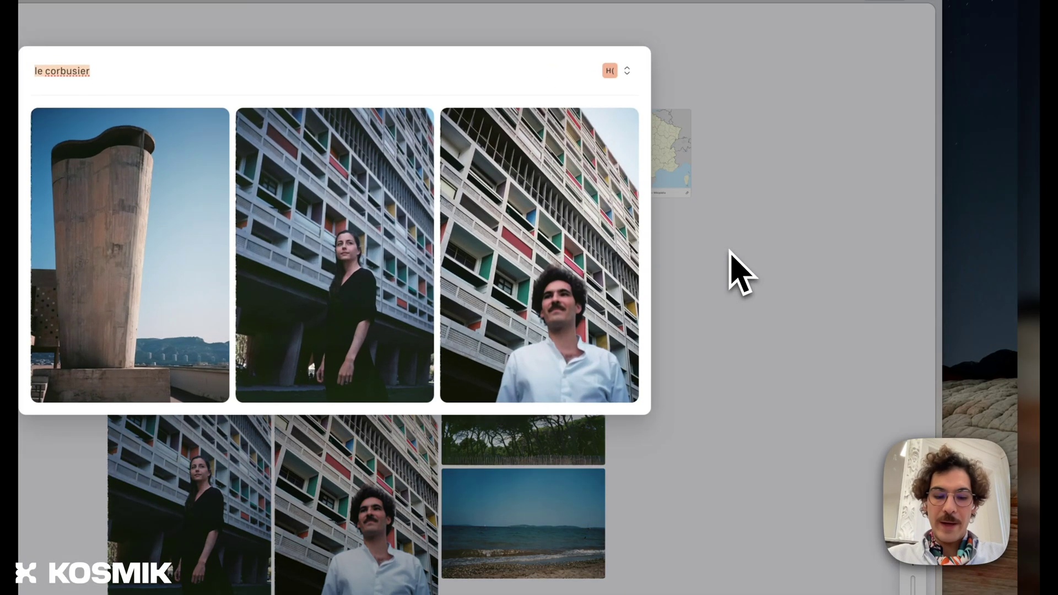
type("blue")
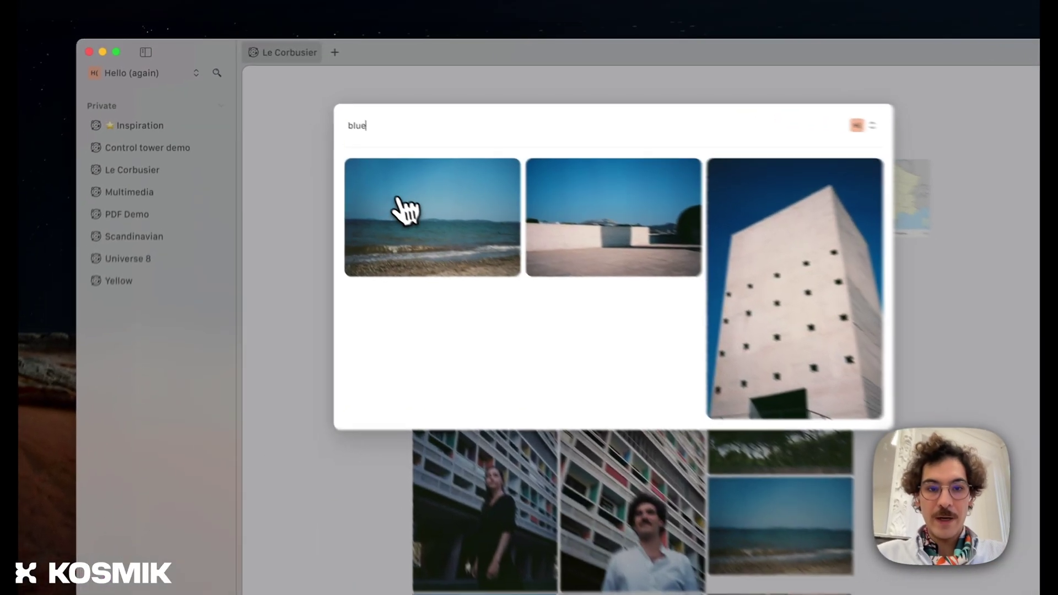
left_click(405, 210)
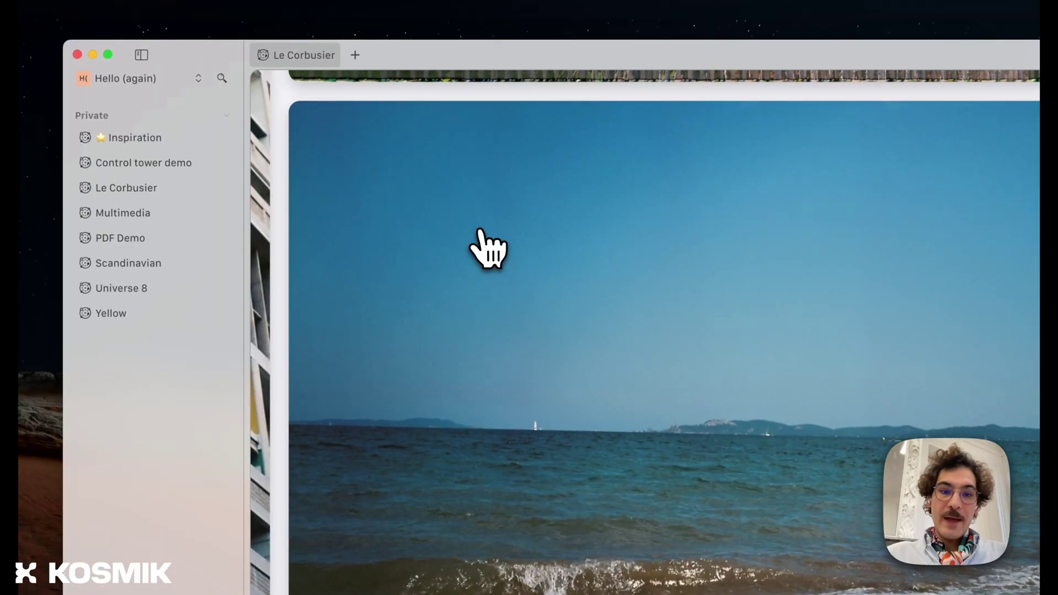
key("Escape")
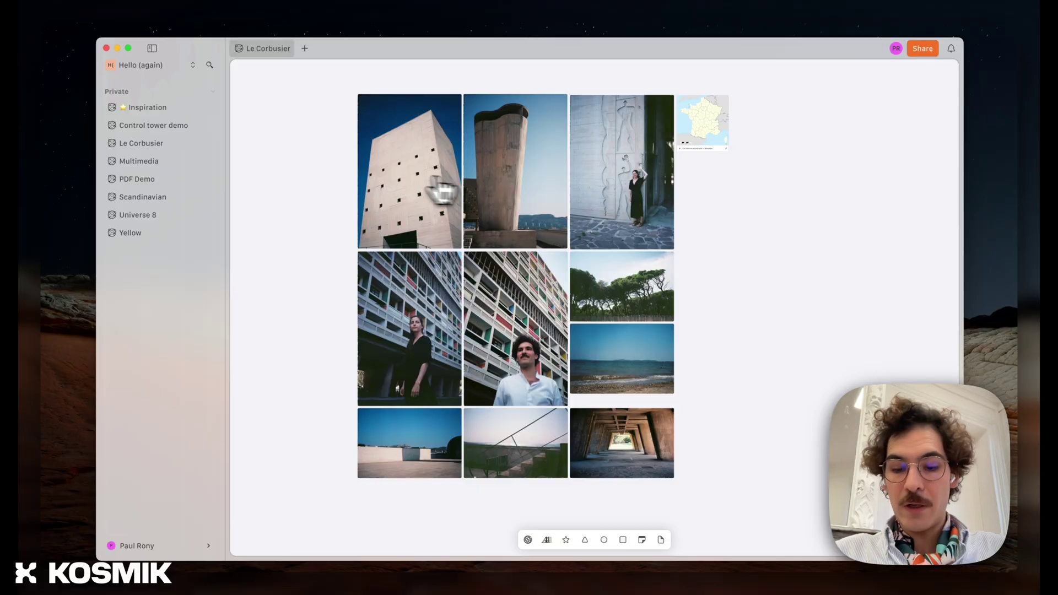
Step: Replace the query with 'yellow' and open the Yellow canvas from the results
key("super+k")
key("BackSpace")
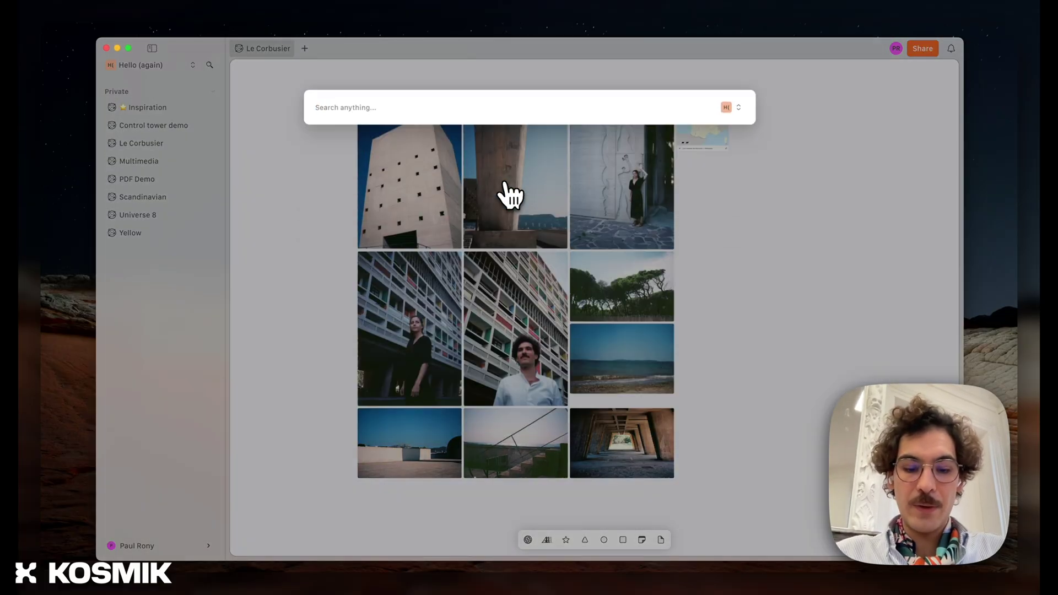
type("yellow")
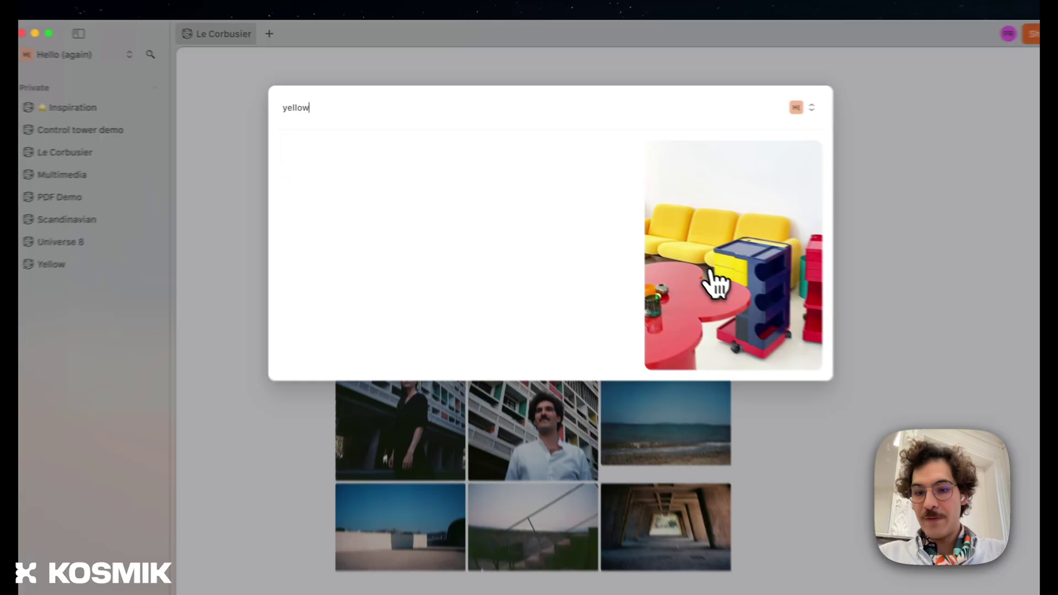
left_click(662, 248)
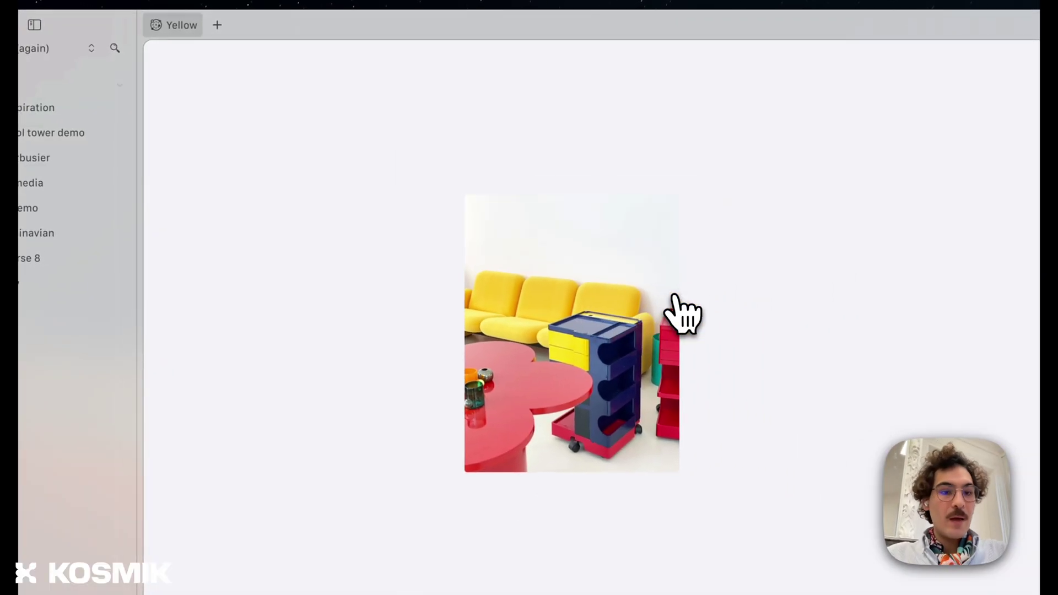
Step: Pass through the Inspiration canvas, then return to the Le Corbusier canvas
left_click(50, 109)
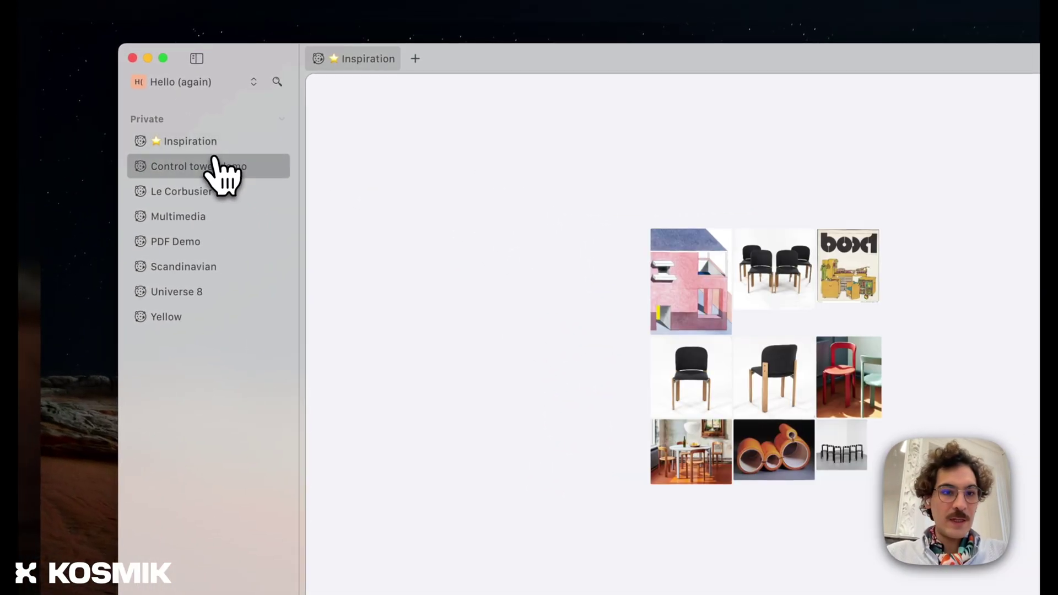
left_click(212, 191)
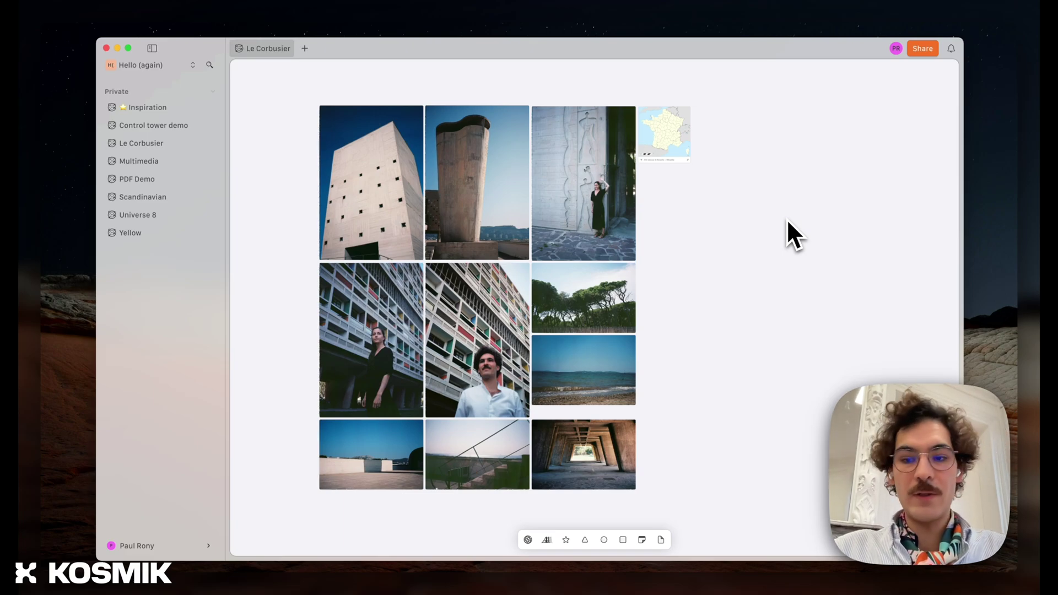
Step: Open the fr.wikipedia.org capture and clip the Principe architectural apartment-module diagram
left_click_drag(716, 162, 689, 184)
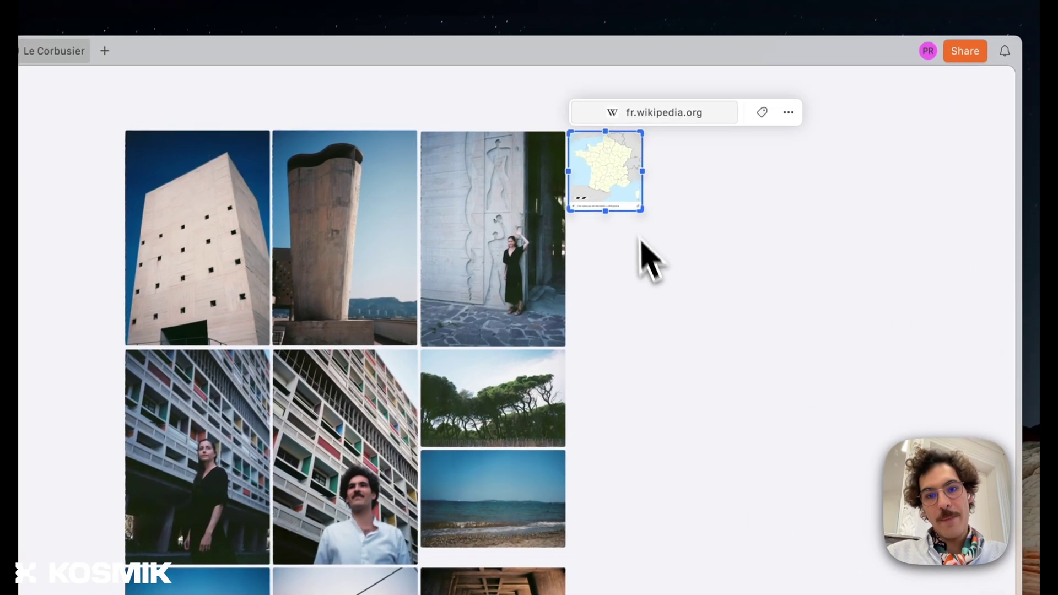
key("space")
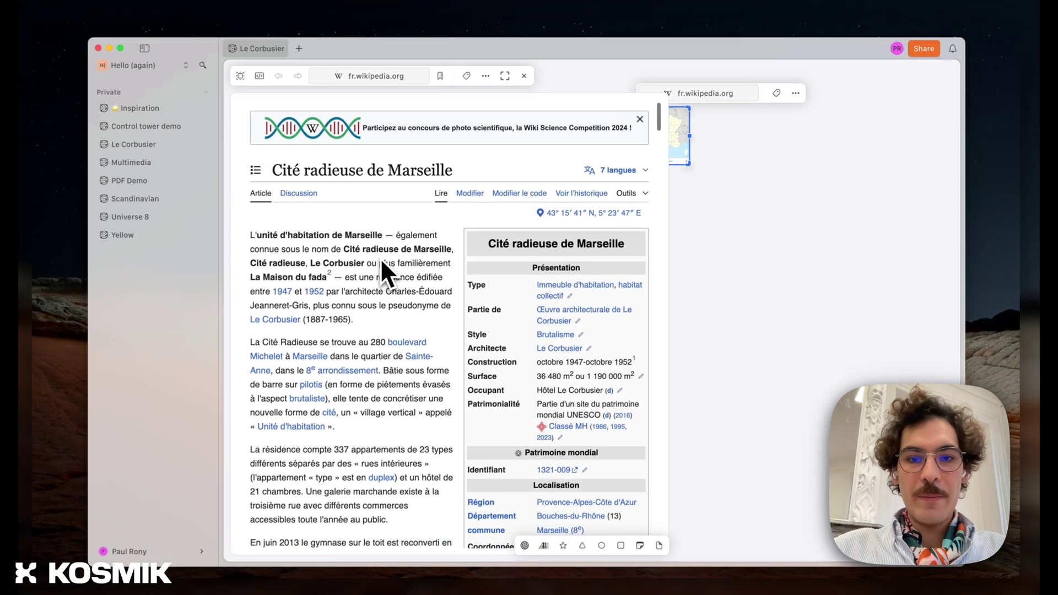
scroll(215, 361, "down", 10)
scroll(386, 255, "down", 15)
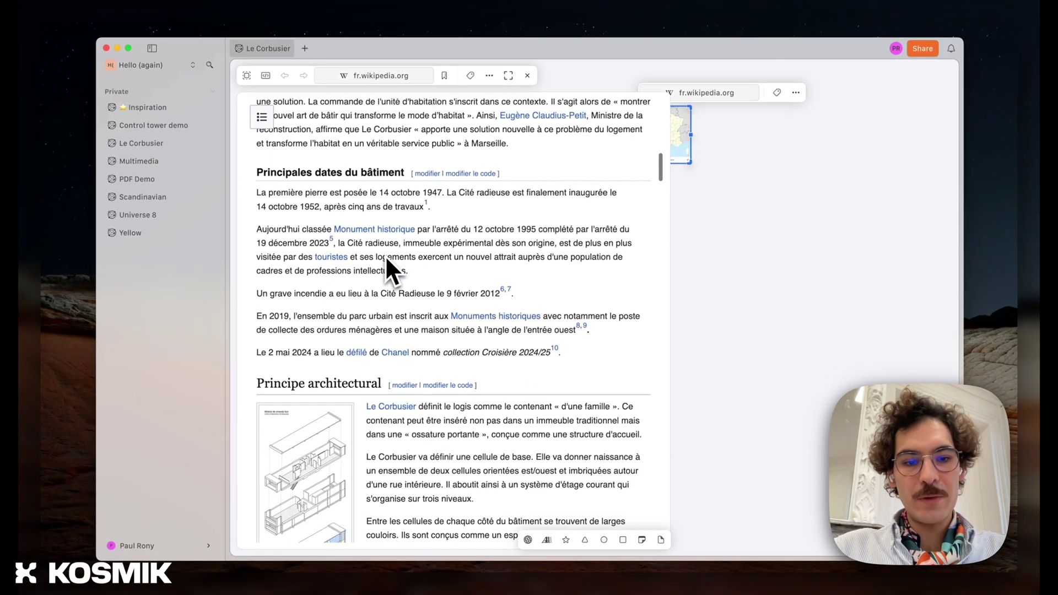
scroll(385, 256, "down", 5)
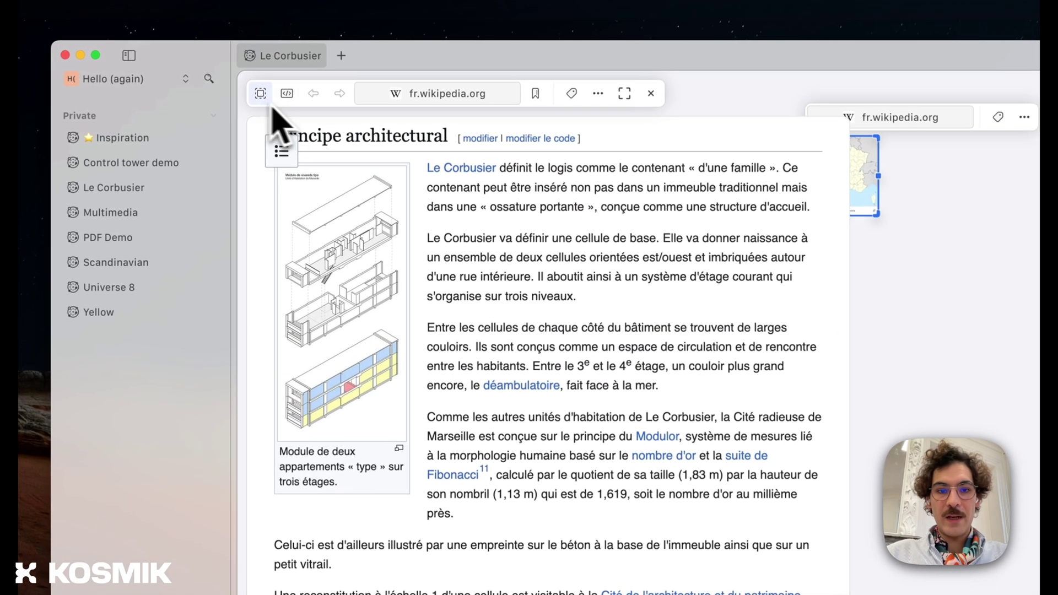
left_click(247, 75)
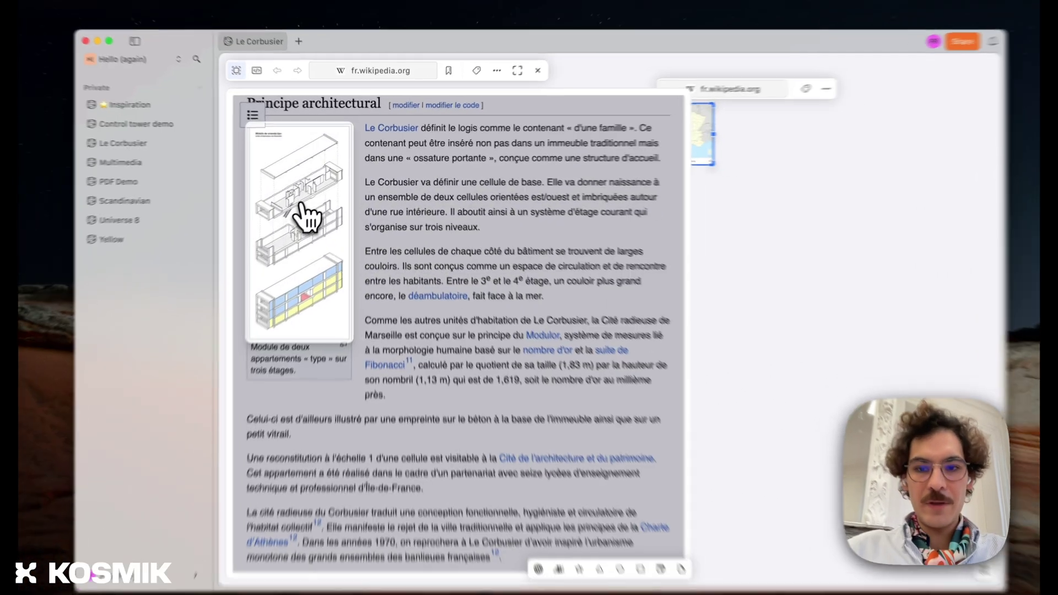
left_click(312, 210)
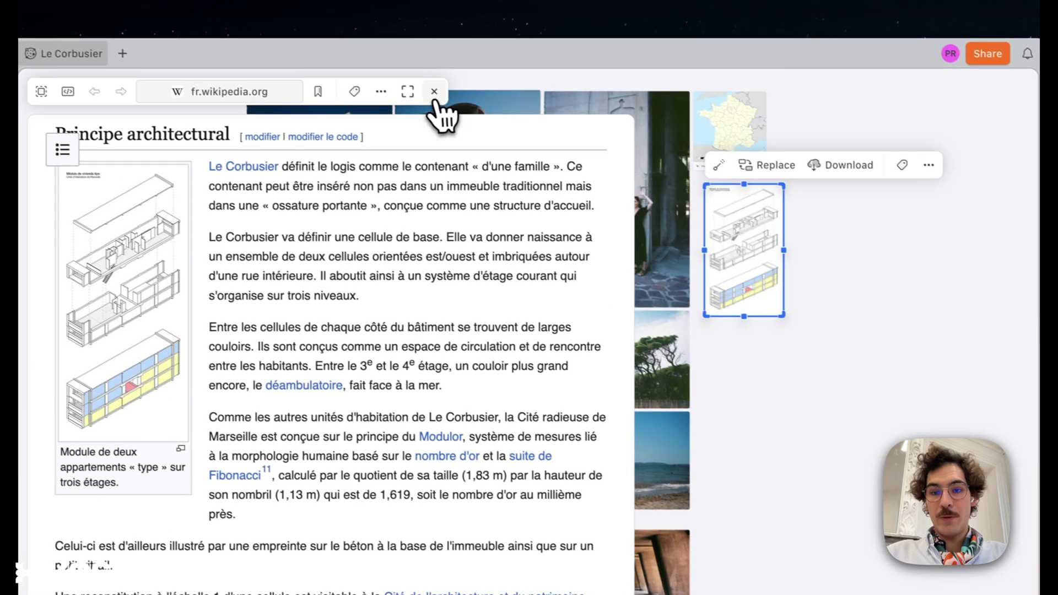
Step: Close the article, reopen it from the diagram's source link, close again, and deselect
left_click(434, 93)
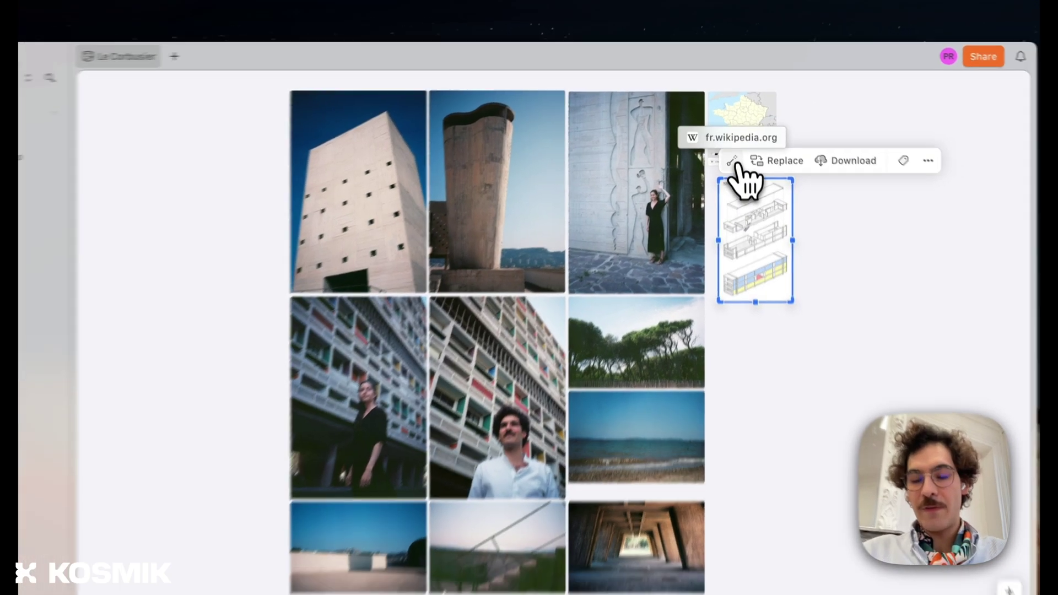
left_click(733, 161)
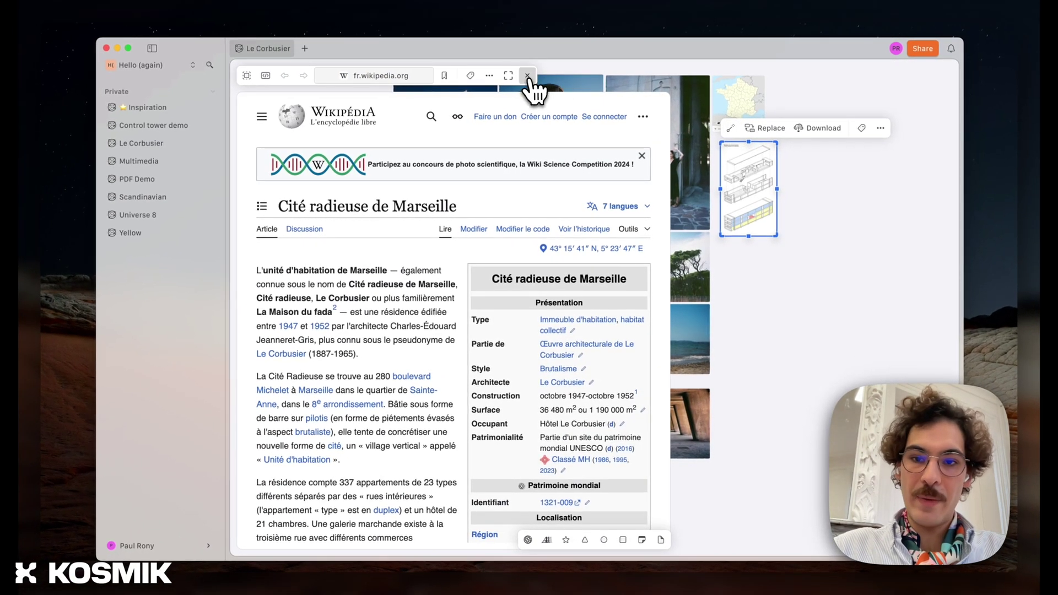
left_click(528, 76)
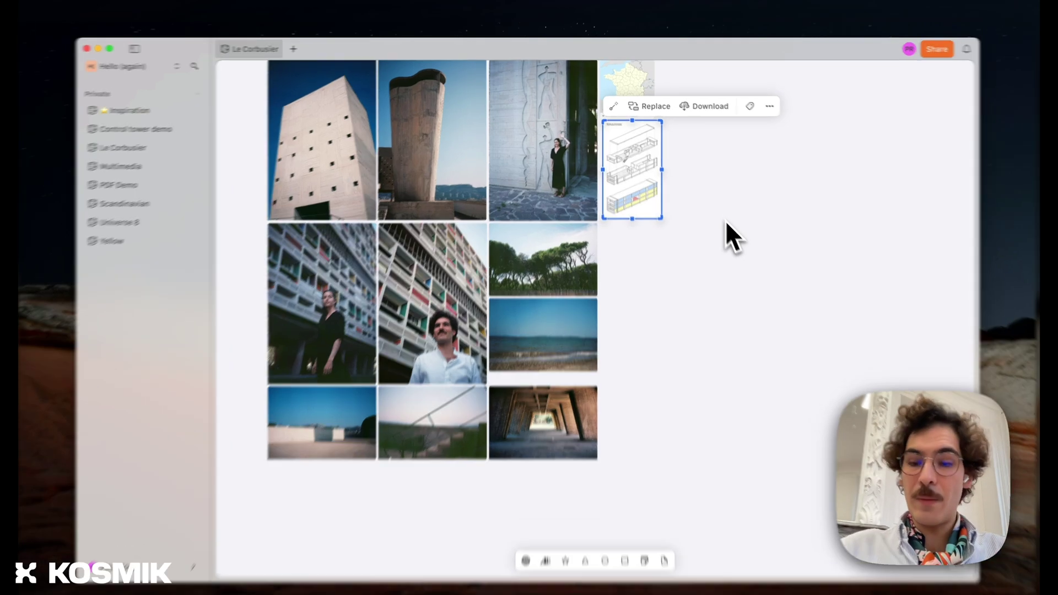
left_click(722, 216)
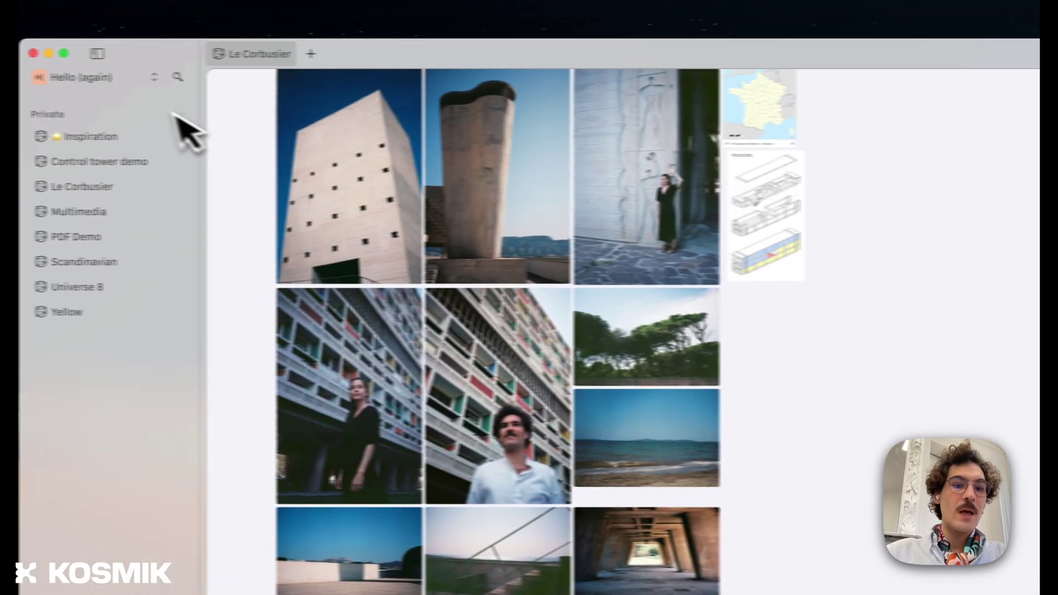
Step: Switch to Control tower demo, search 'marketing', and skim the Notion roll-out plan page
left_click(177, 162)
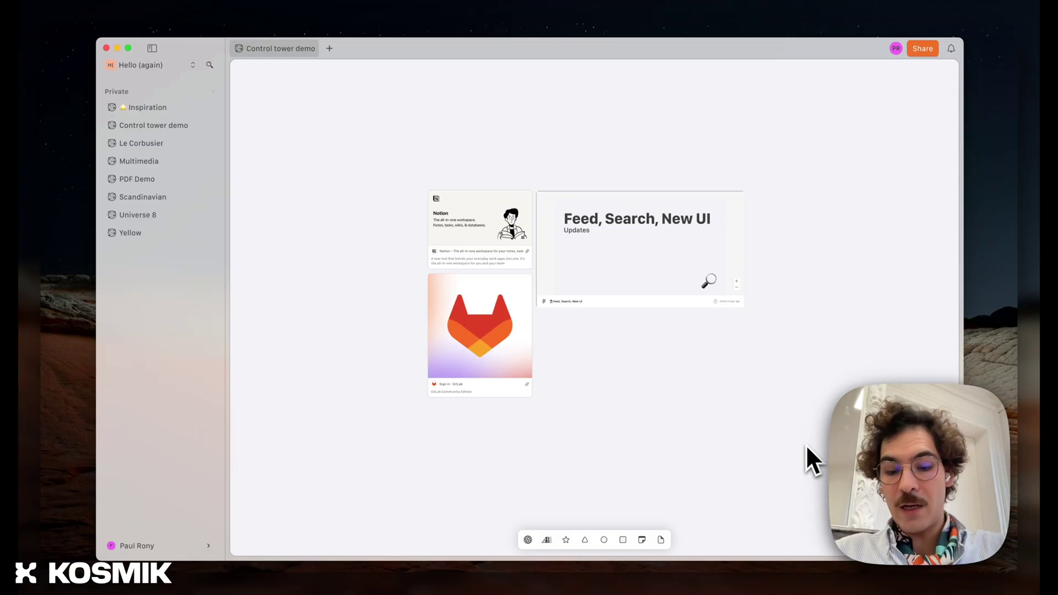
key("super+k")
type("marketing")
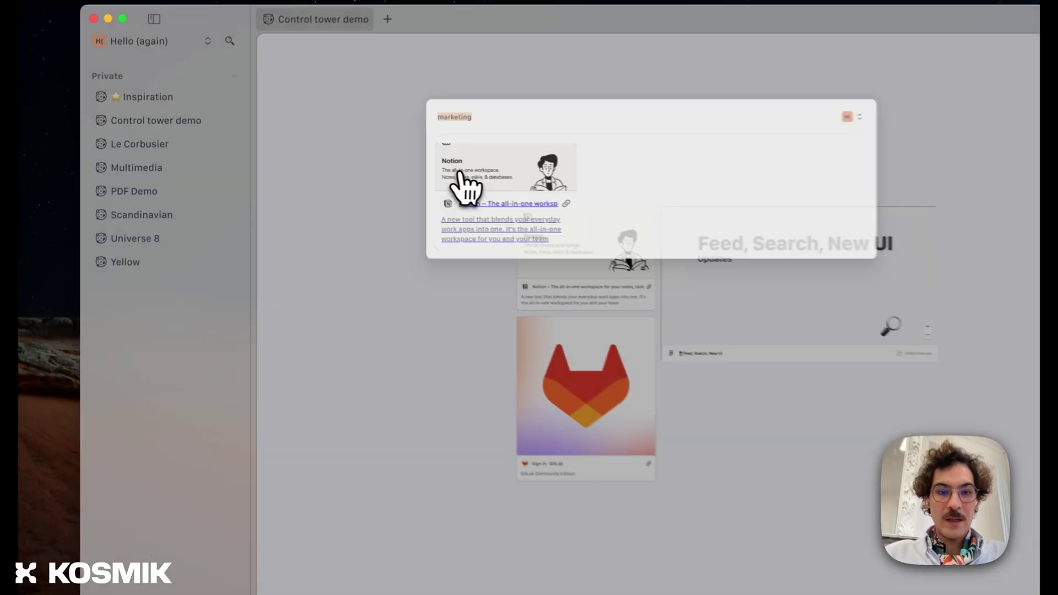
left_click(342, 167)
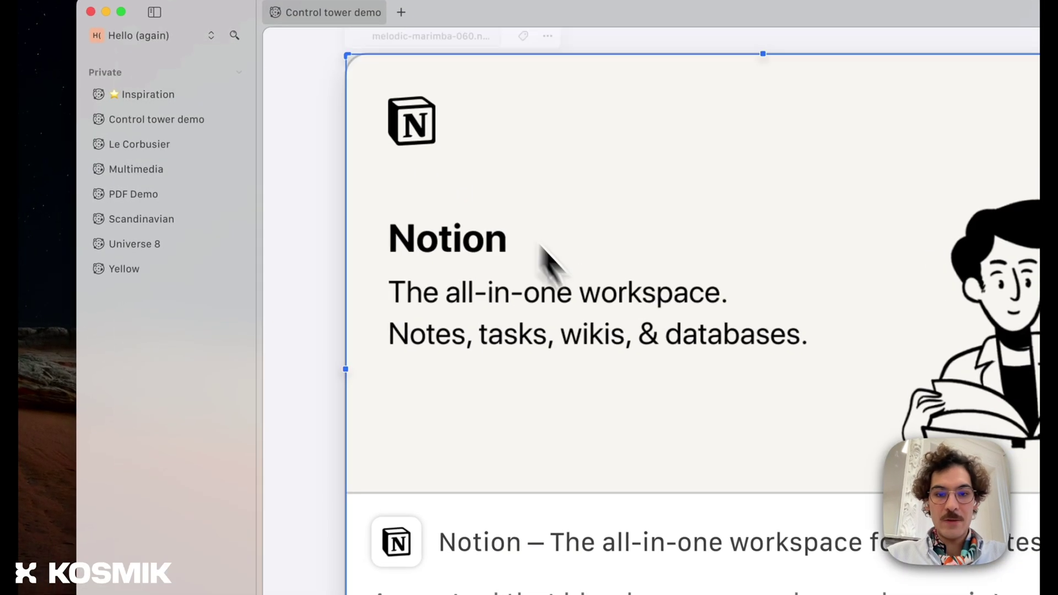
scroll(603, 433, "down", 4)
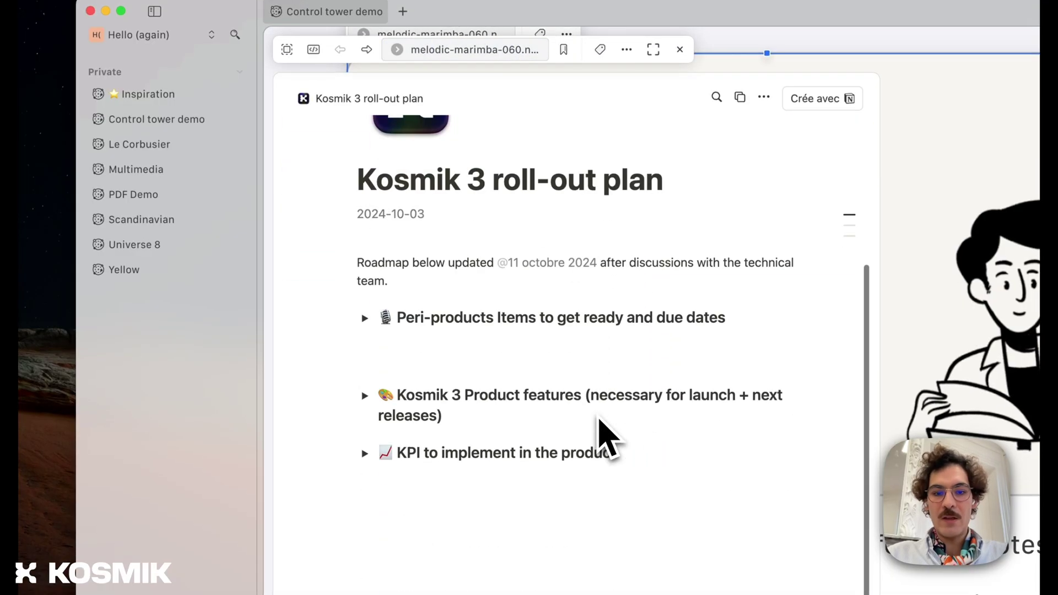
scroll(600, 418, "up", 4)
key("Escape")
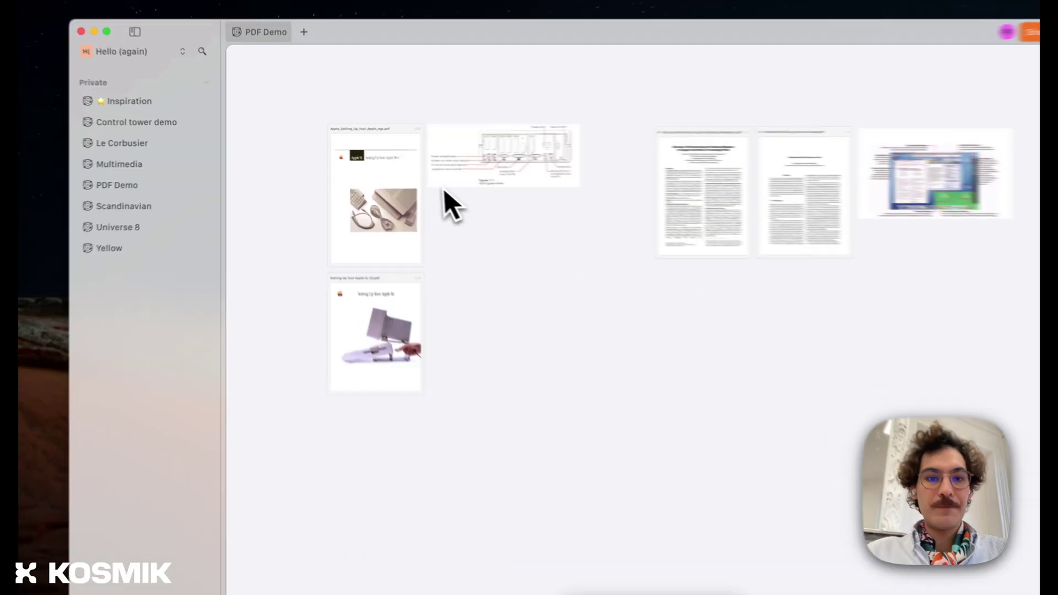
Step: Open the Apple IIGS setup manual PDF and scroll to Figure P-1
left_click(365, 174)
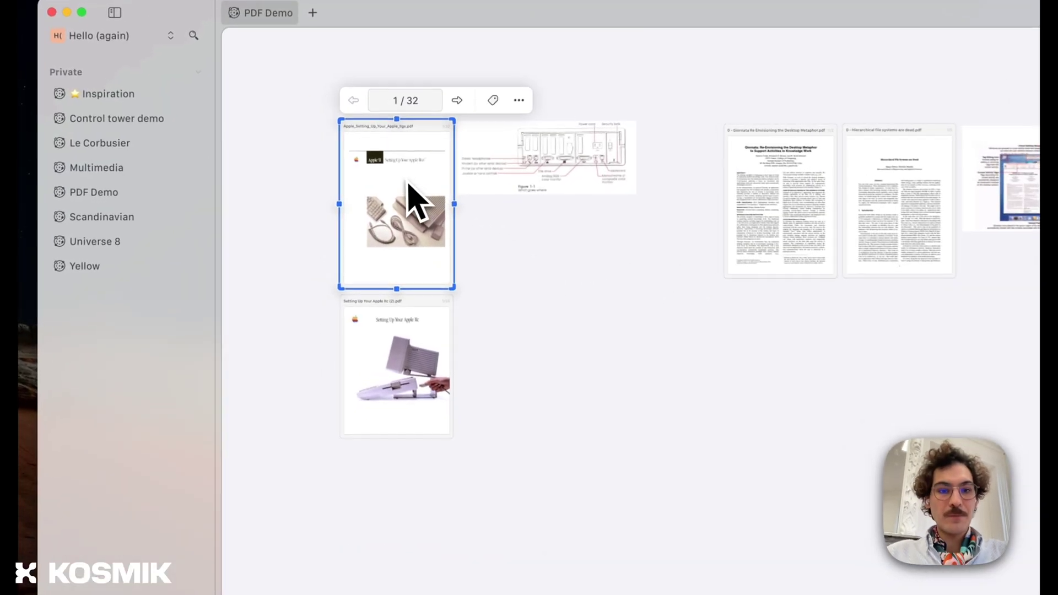
double_click(410, 188)
scroll(491, 350, "down", 5)
scroll(492, 350, "down", 5)
scroll(488, 331, "down", 15)
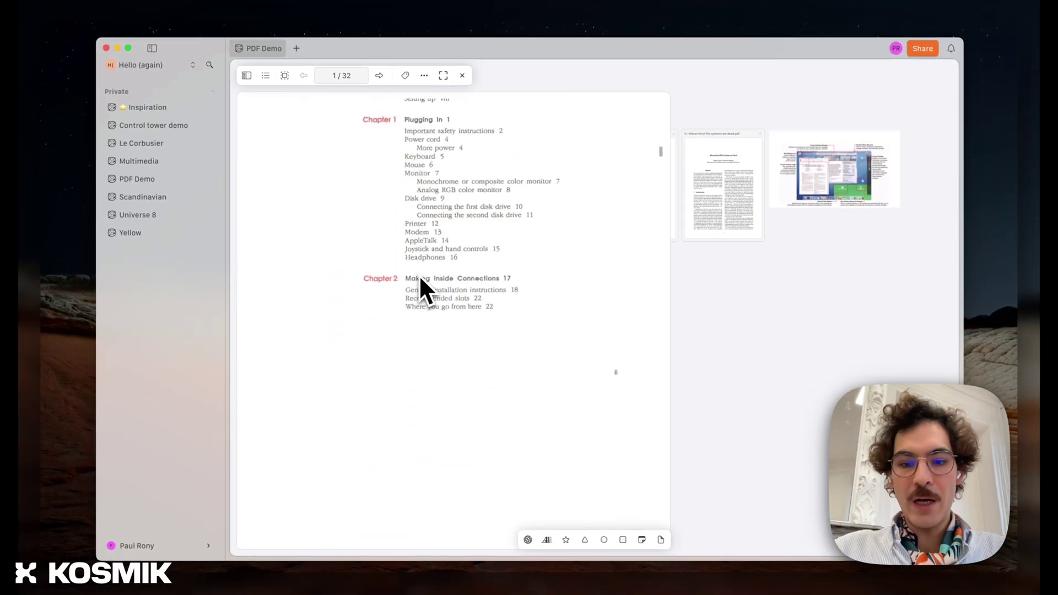
scroll(420, 278, "down", 15)
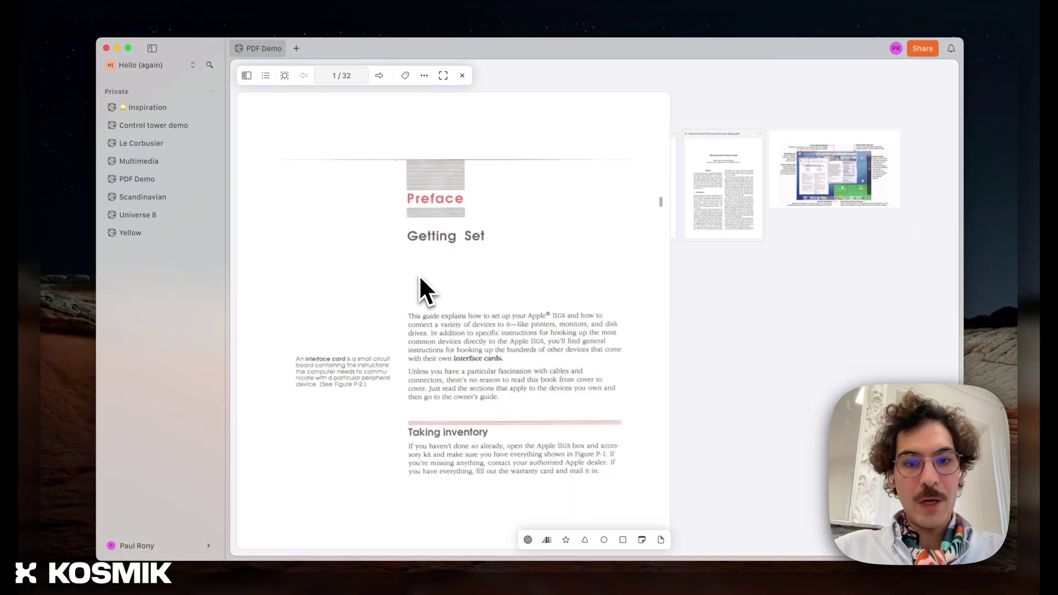
scroll(420, 278, "down", 10)
scroll(420, 278, "up", 2)
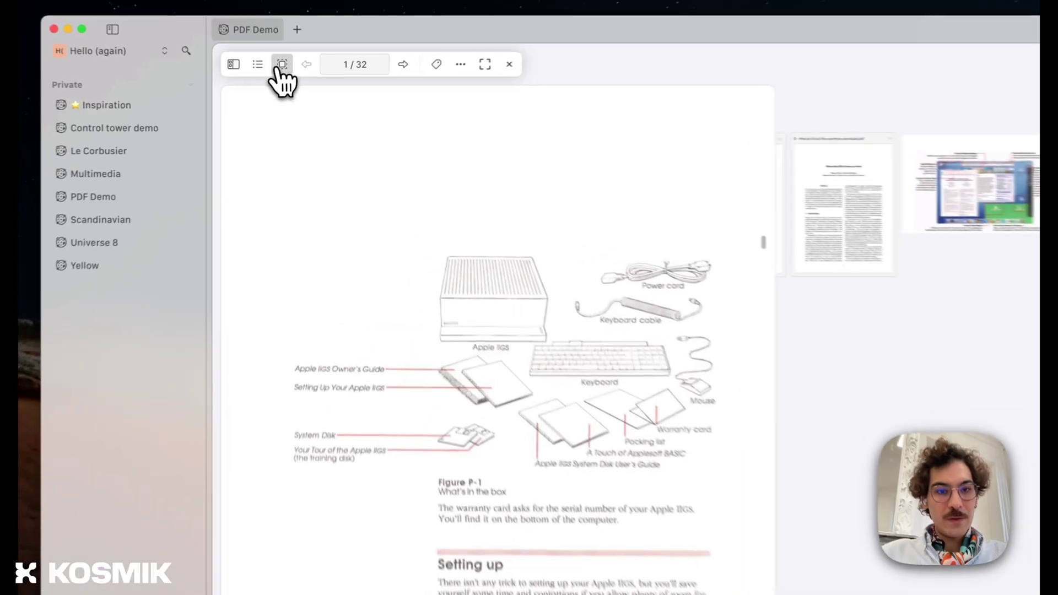
Step: Extract Figure P-1 as its own image card and close the PDF reader
left_click(285, 76)
left_click_drag(275, 178, 626, 416)
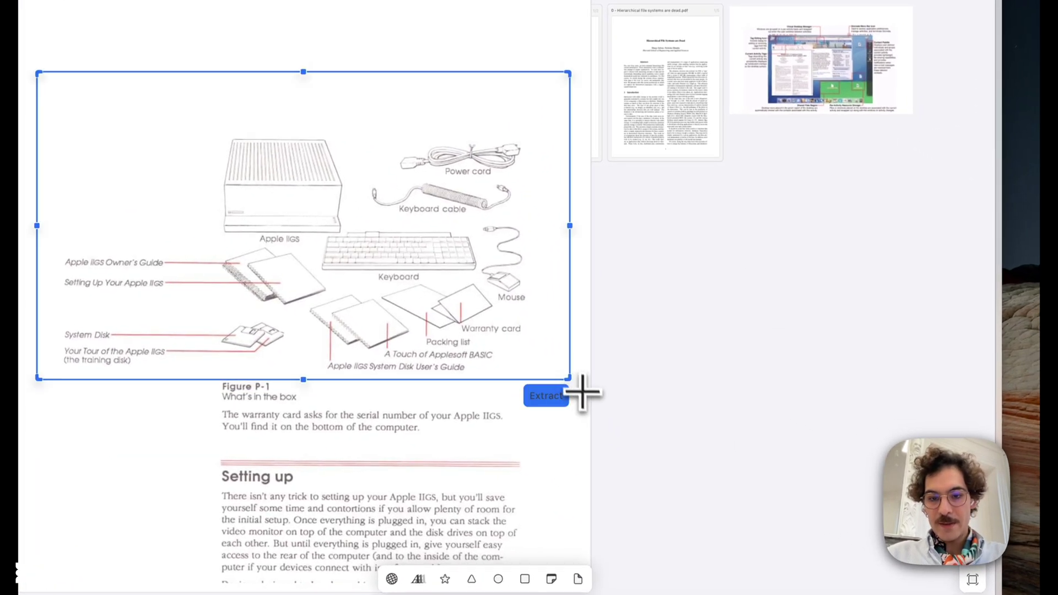
left_click(560, 397)
left_click(756, 307)
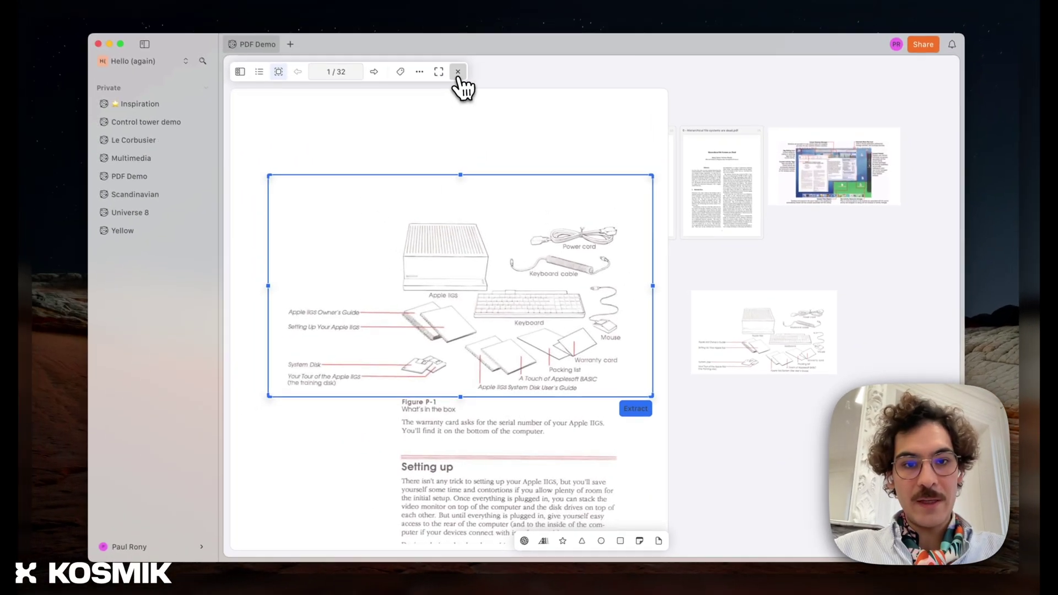
left_click(421, 37)
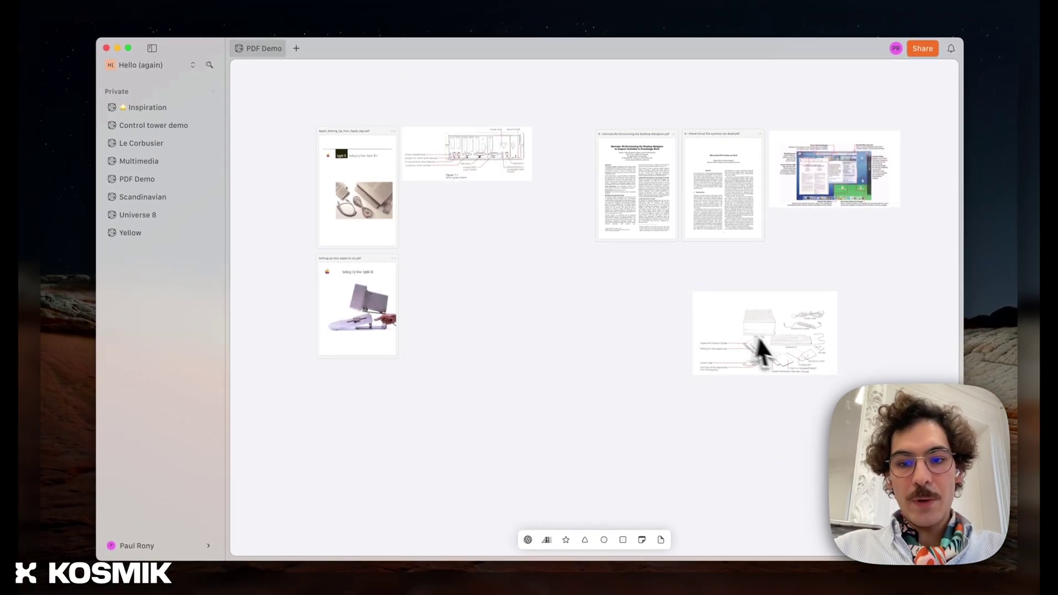
Step: Place the Figure P-1 card beside the manual and preview it in the reader
left_click_drag(762, 340, 482, 242)
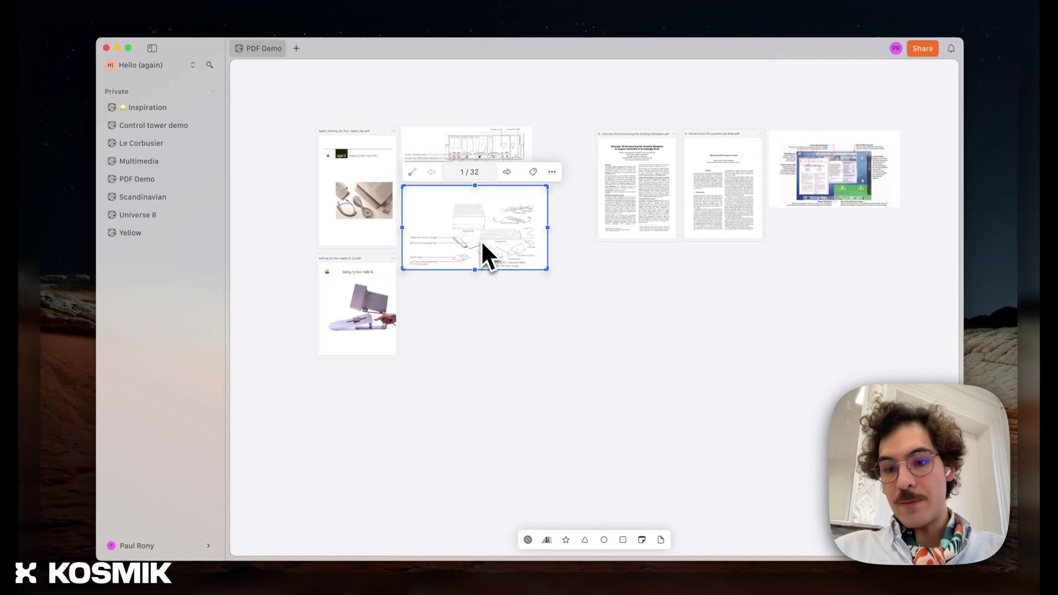
double_click(481, 241)
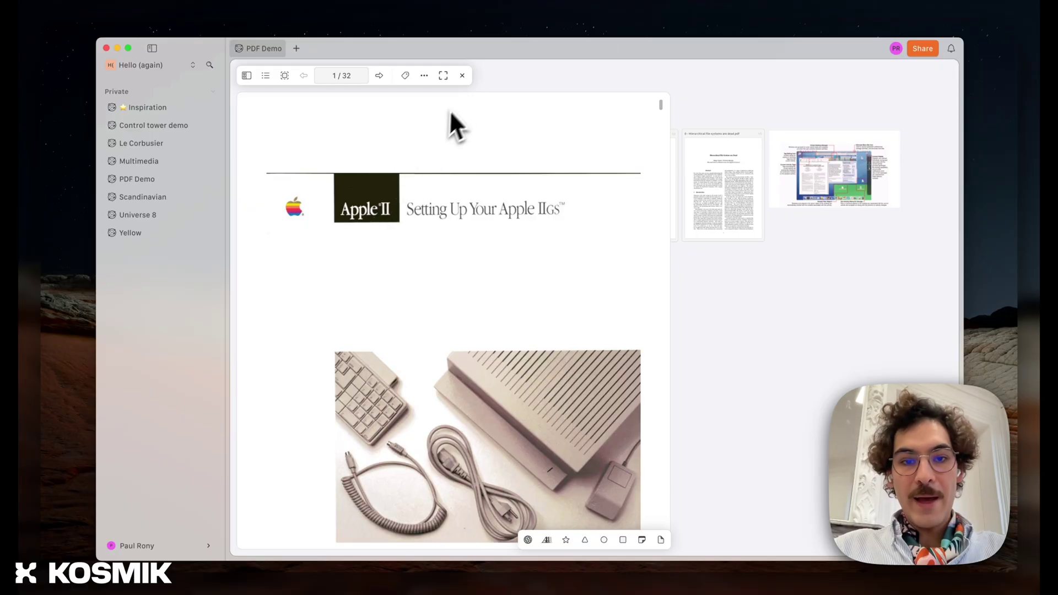
left_click(462, 76)
Step: Review the Apple IIGS manual's generated description and tags, then deselect it
left_click(427, 112)
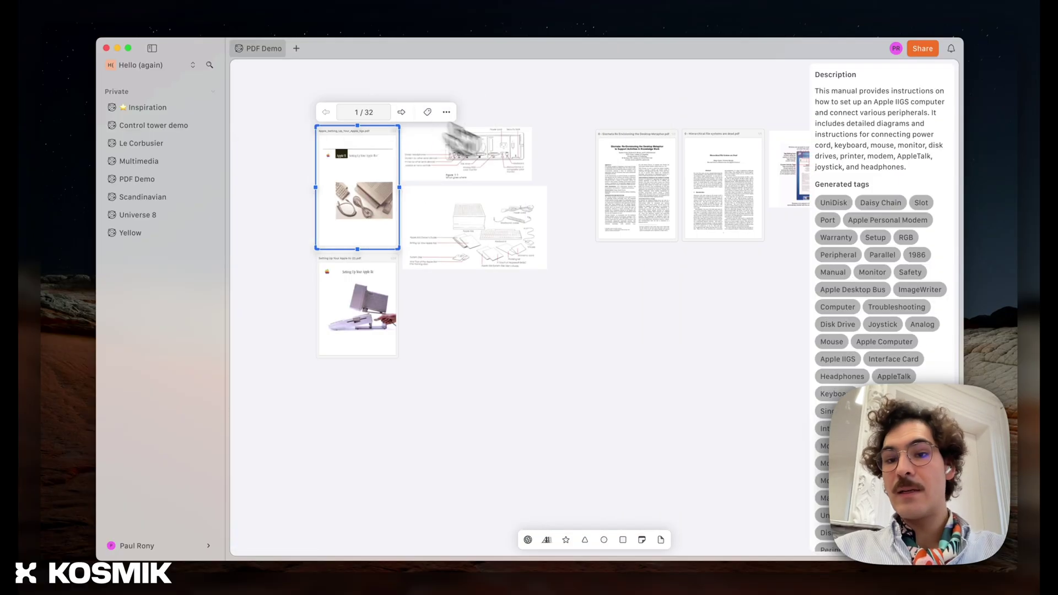
left_click_drag(834, 97, 895, 142)
left_click(898, 149)
scroll(898, 237, "down", 4)
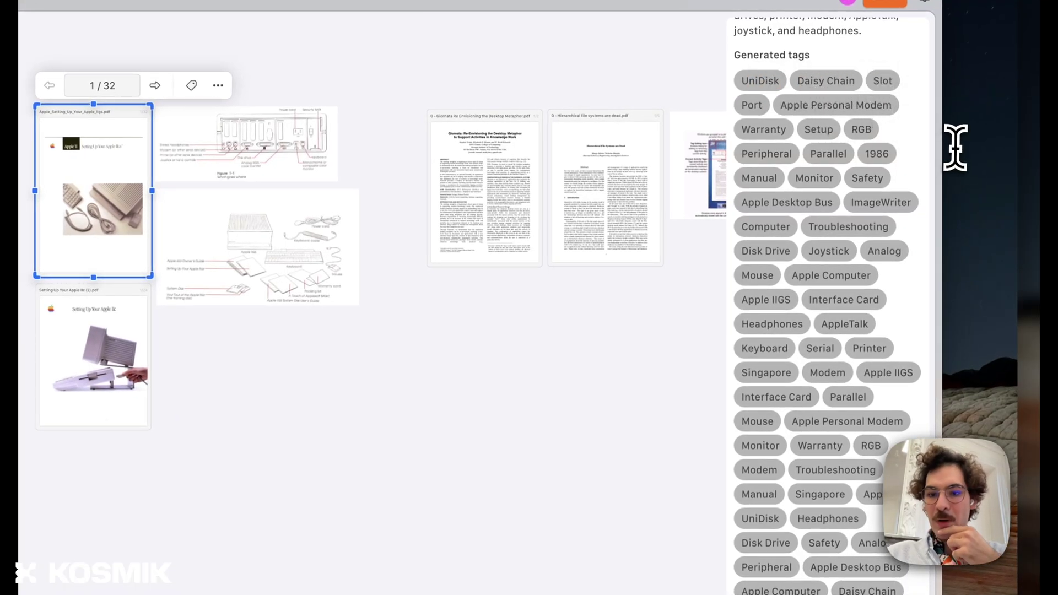
scroll(843, 225, "down", 1)
left_click(638, 366)
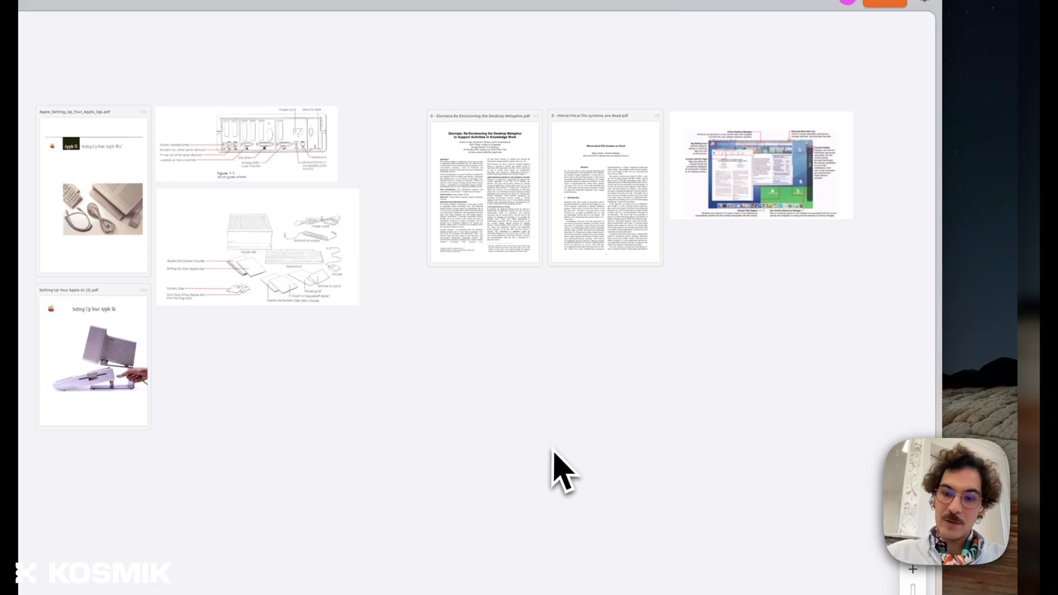